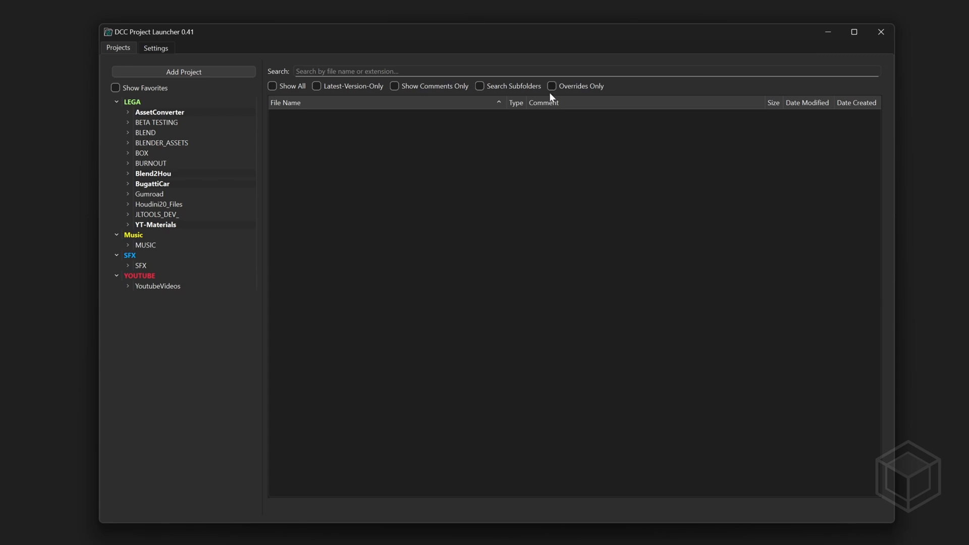
# Look over the launcher's settings and the folder tree of the AssetConverter project
pyautogui.click(157, 48)
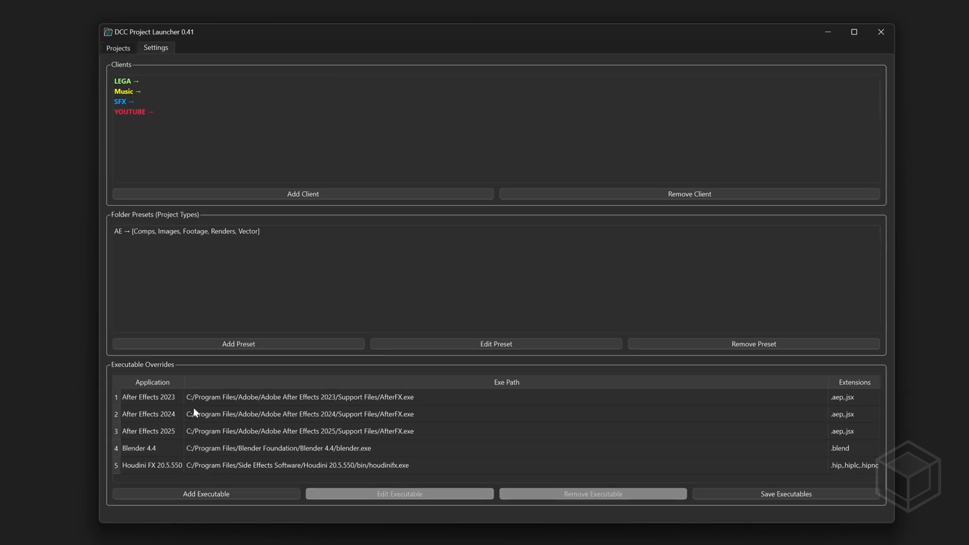
pyautogui.click(120, 49)
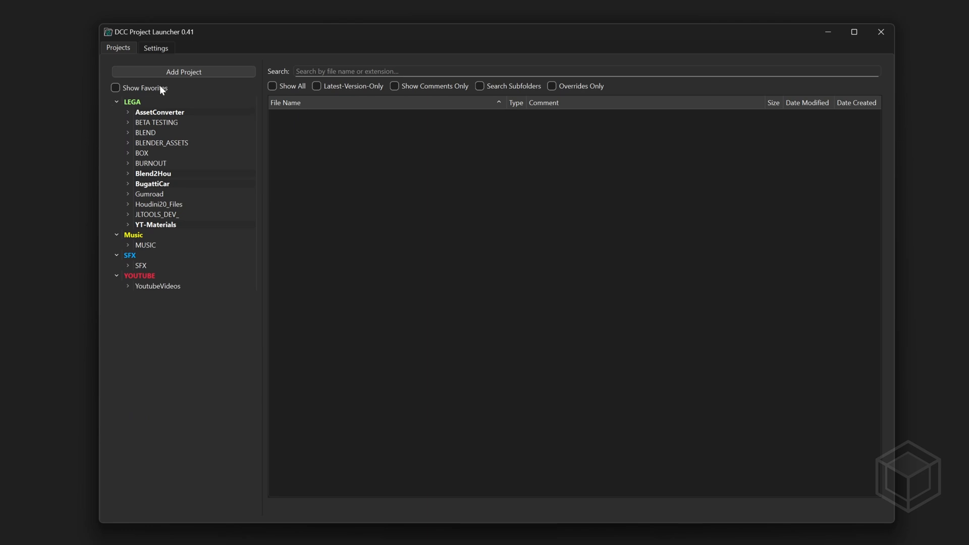
pyautogui.click(128, 113)
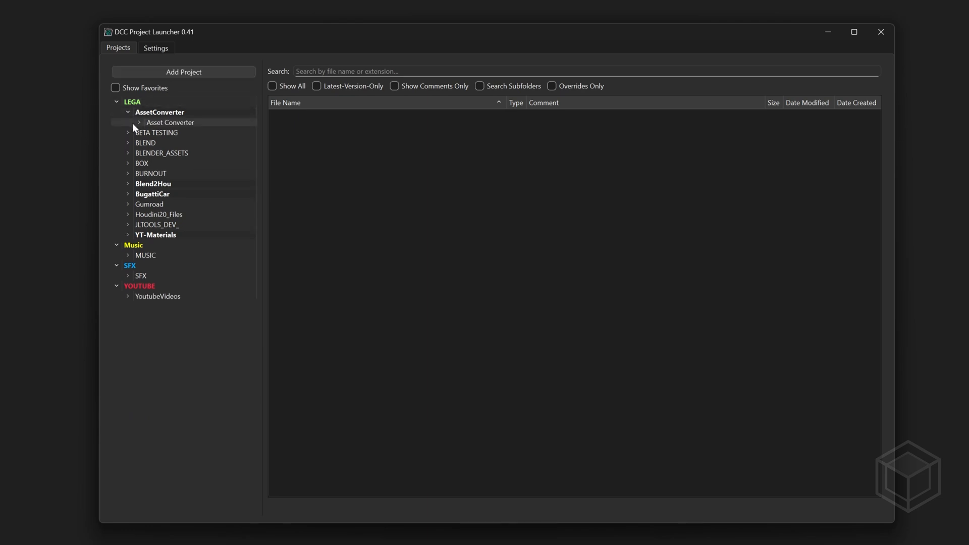
pyautogui.click(139, 123)
pyautogui.click(138, 123)
pyautogui.click(127, 112)
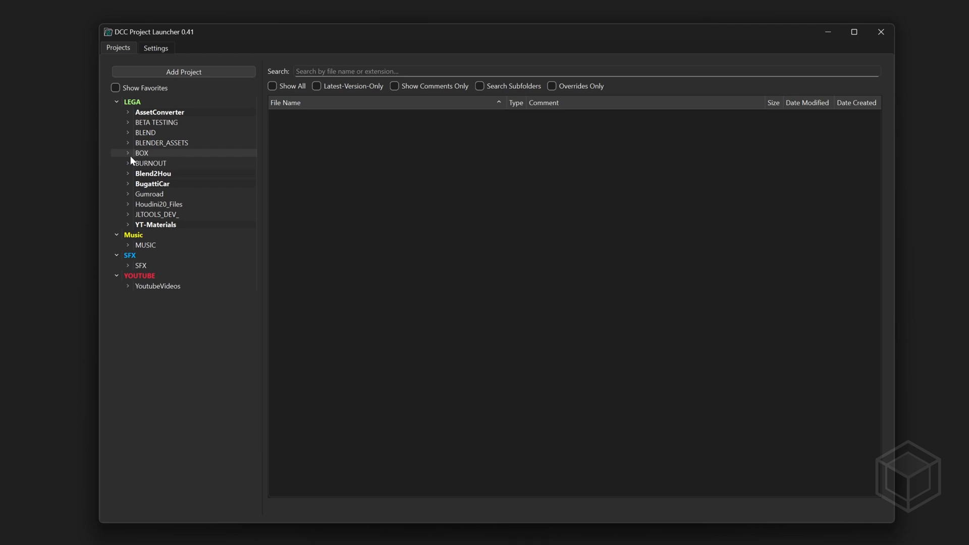
# List the YT-Materials project's files, taking the project out of favorites and putting it back in
pyautogui.rightClick(160, 225)
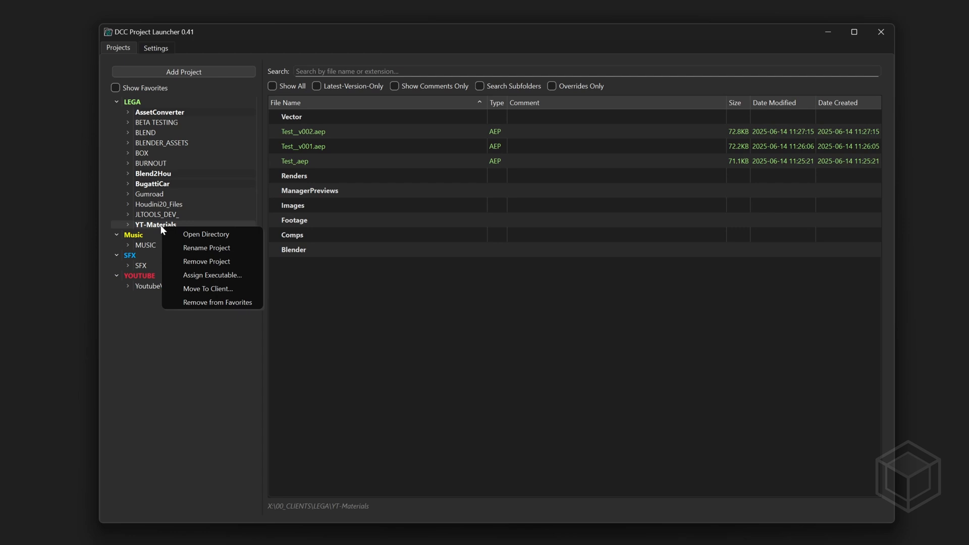
pyautogui.click(193, 302)
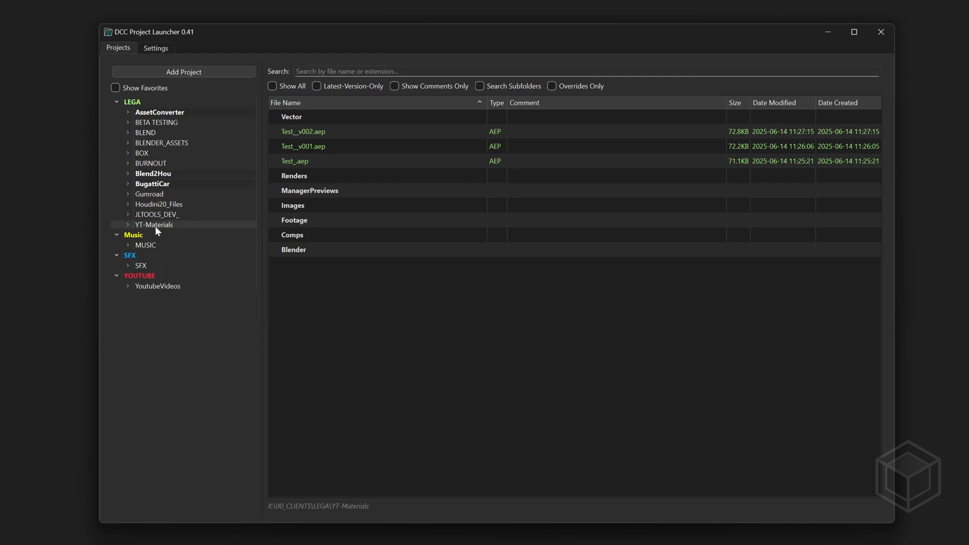
pyautogui.rightClick(156, 226)
pyautogui.click(180, 304)
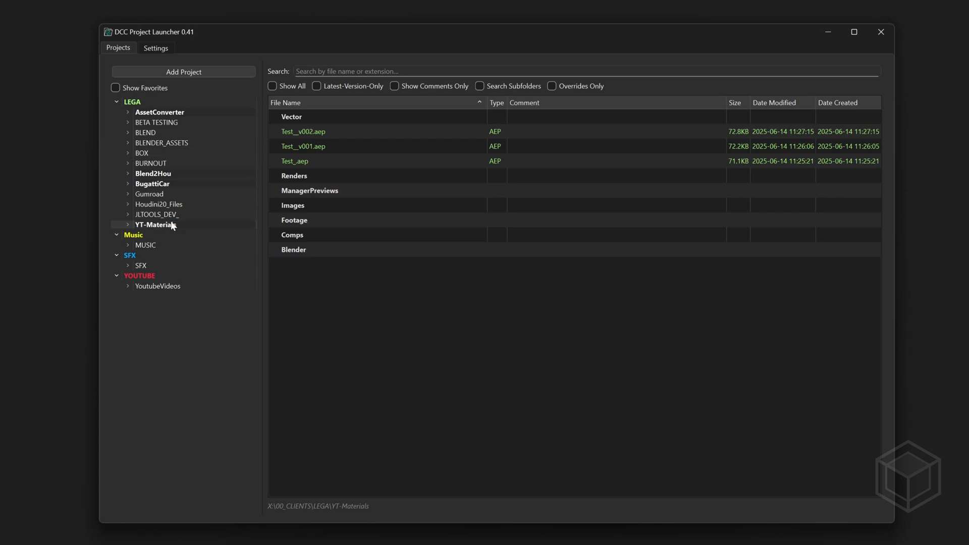
# View only the favorite projects and return to the full project list
pyautogui.click(116, 88)
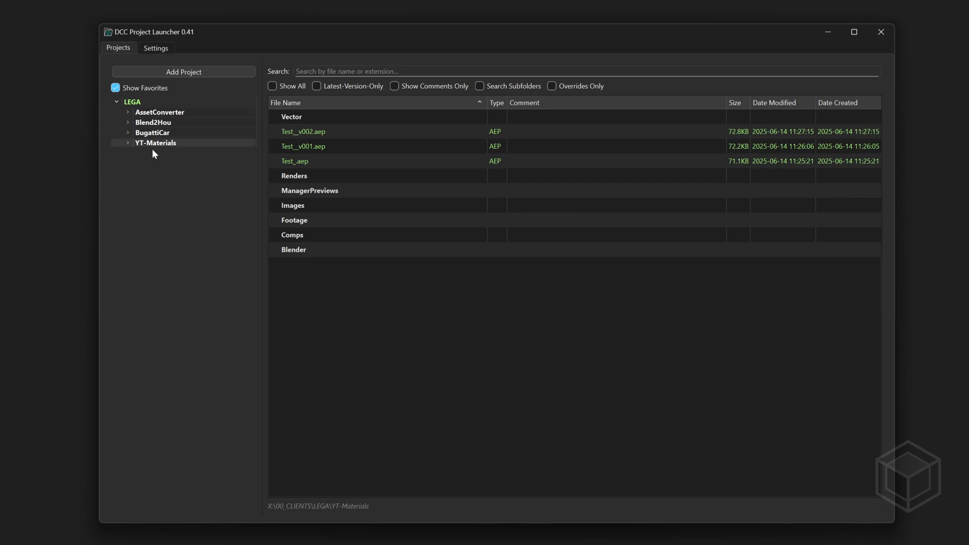
pyautogui.click(115, 88)
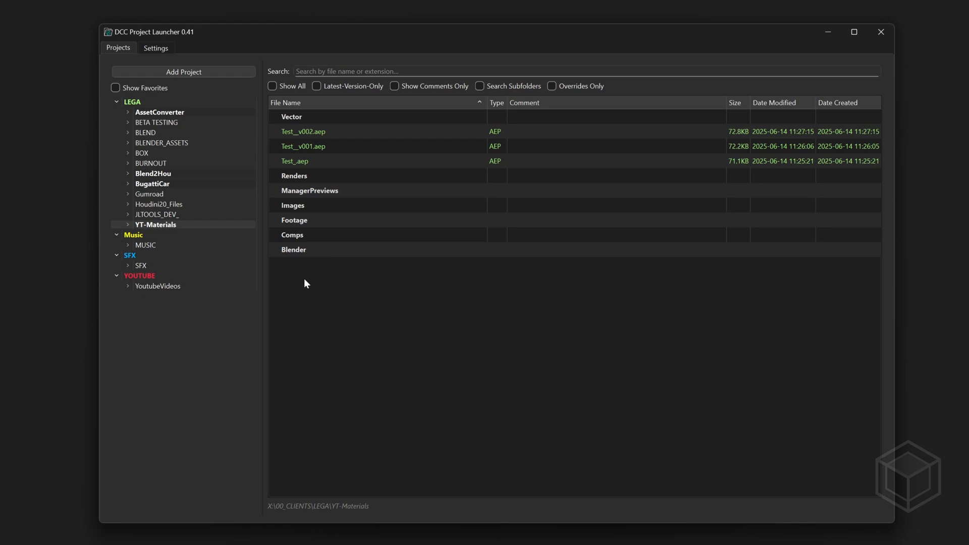
# Open Test__v002.aep with After Effects 2025 and narrow the launcher window so both applications are visible
pyautogui.moveTo(363, 133)
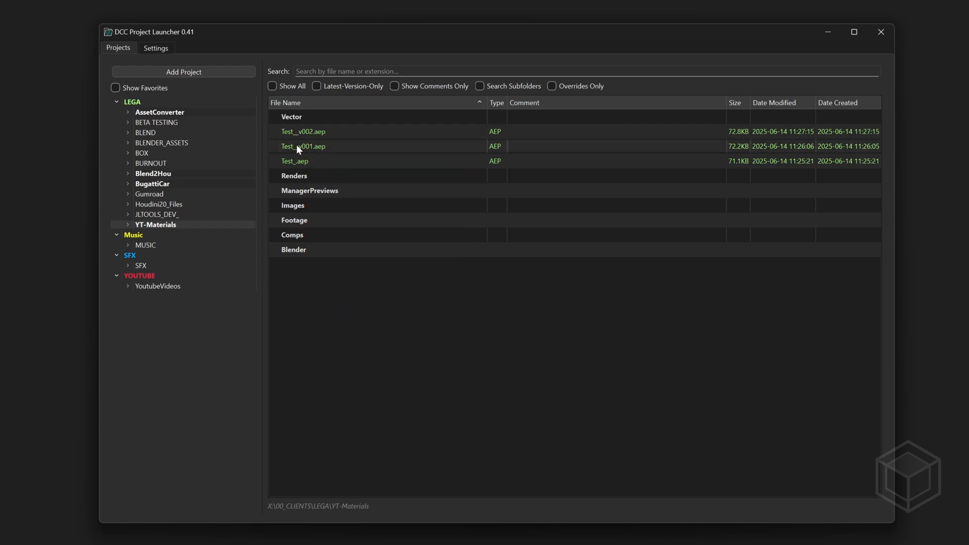
pyautogui.rightClick(337, 129)
pyautogui.moveTo(374, 164)
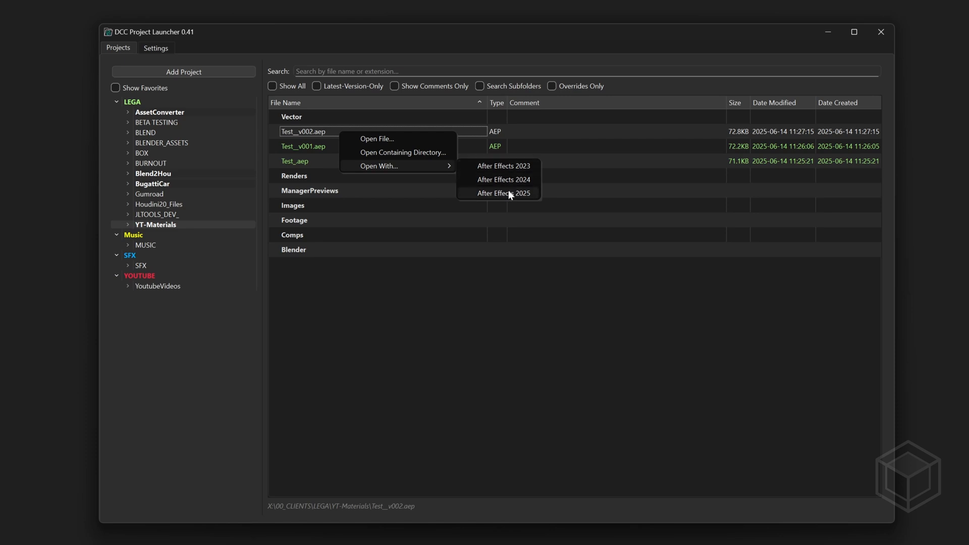
pyautogui.click(508, 193)
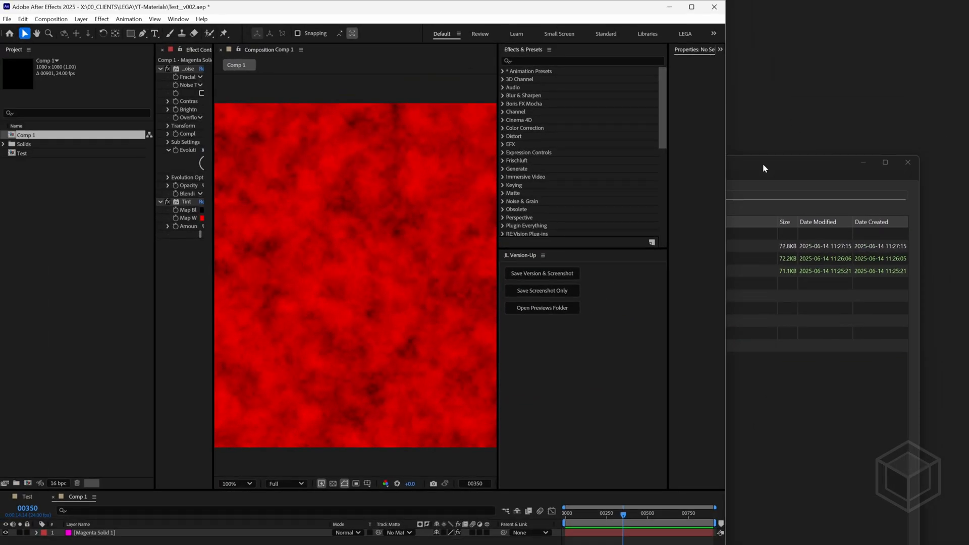
pyautogui.click(763, 166)
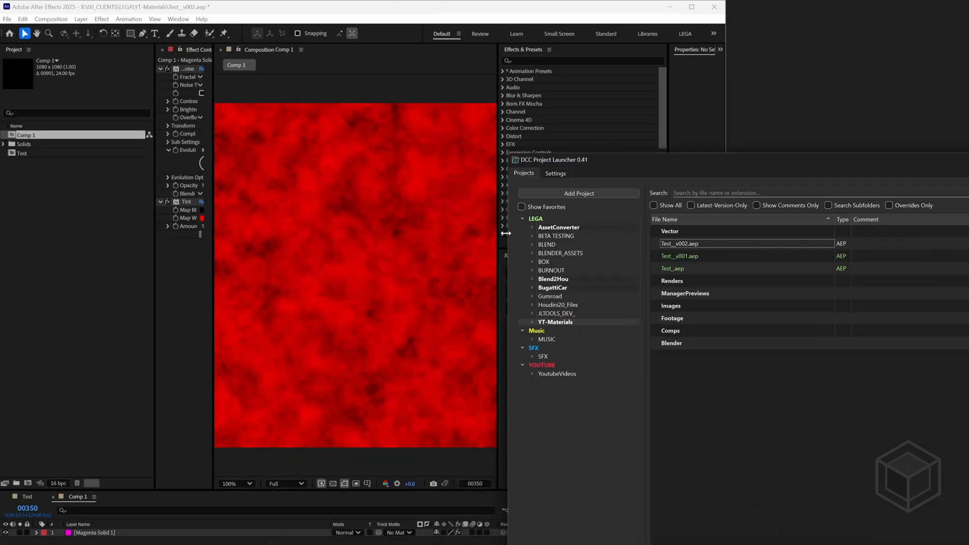
pyautogui.moveTo(505, 233); pyautogui.dragTo(700, 235)
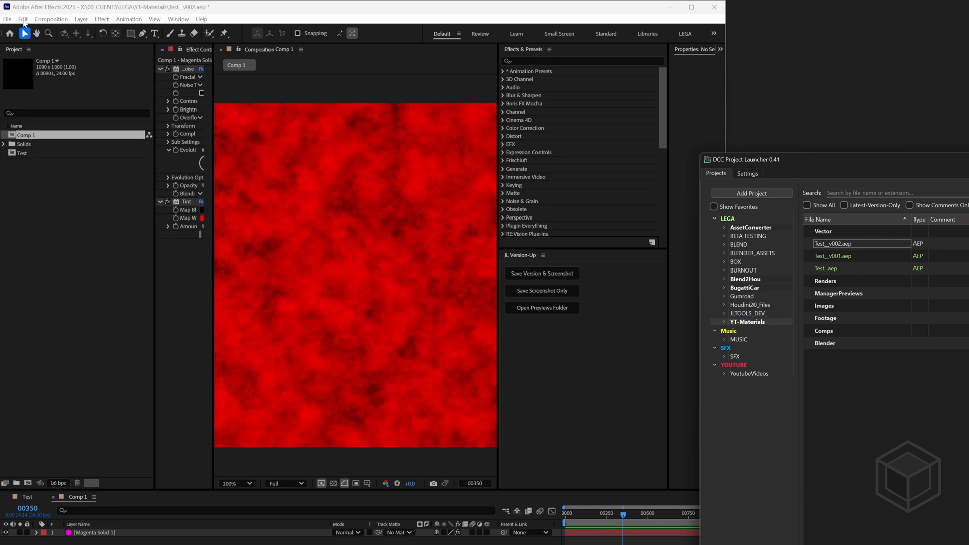
# Check the After Effects Scripting & Expressions preferences for permission to let scripts write files and access the network
pyautogui.click(24, 22)
pyautogui.moveTo(71, 322)
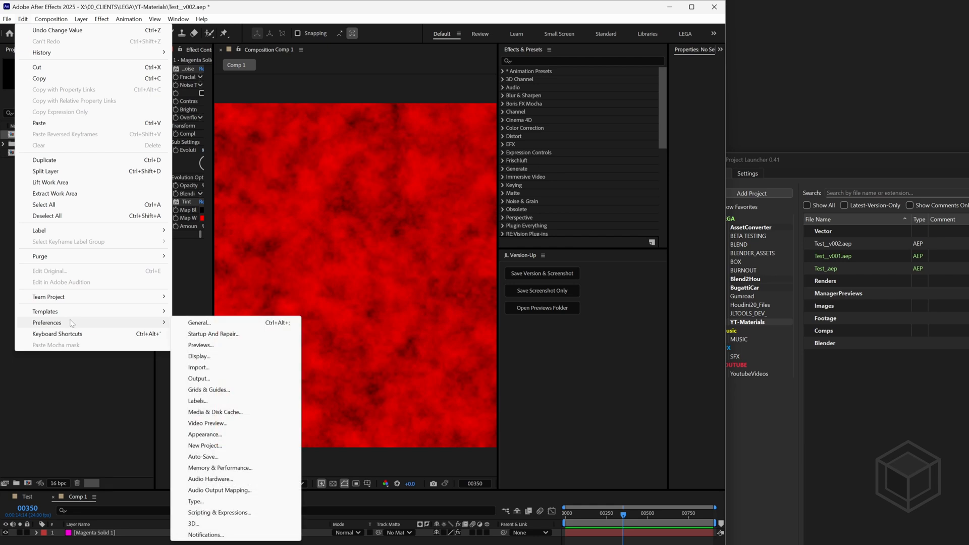
pyautogui.click(218, 513)
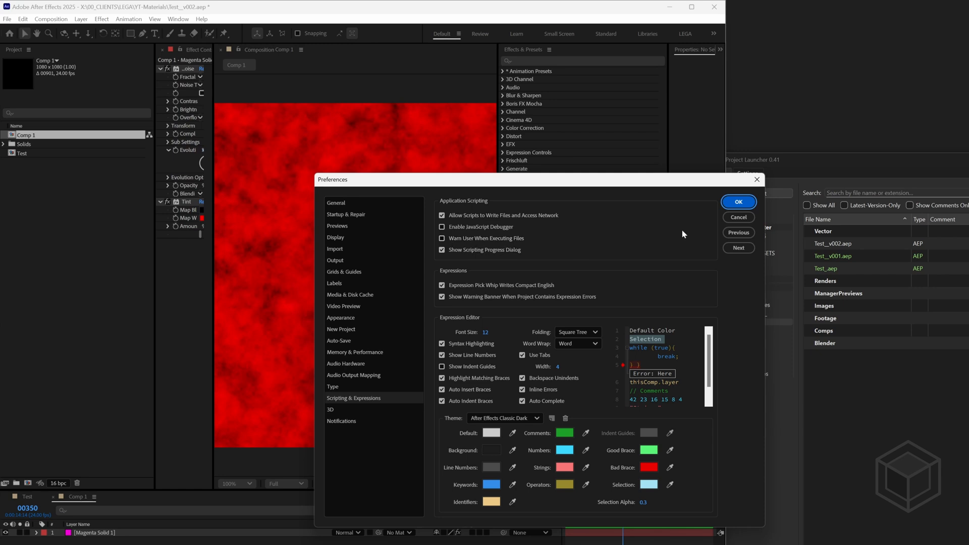
pyautogui.click(738, 201)
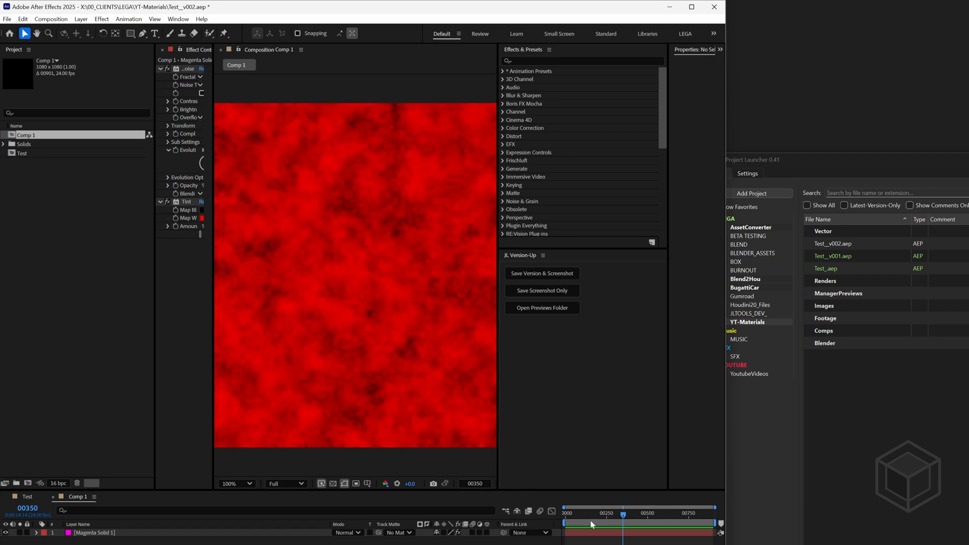
# Move the current time to frame 225, save a new project version with a screenshot, and check its entry in the launcher
pyautogui.click(570, 525)
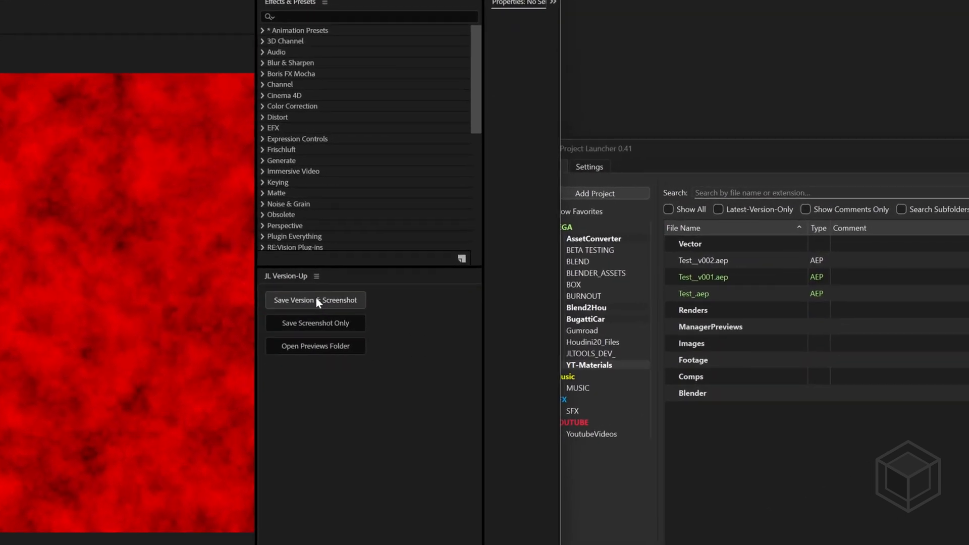
pyautogui.click(316, 299)
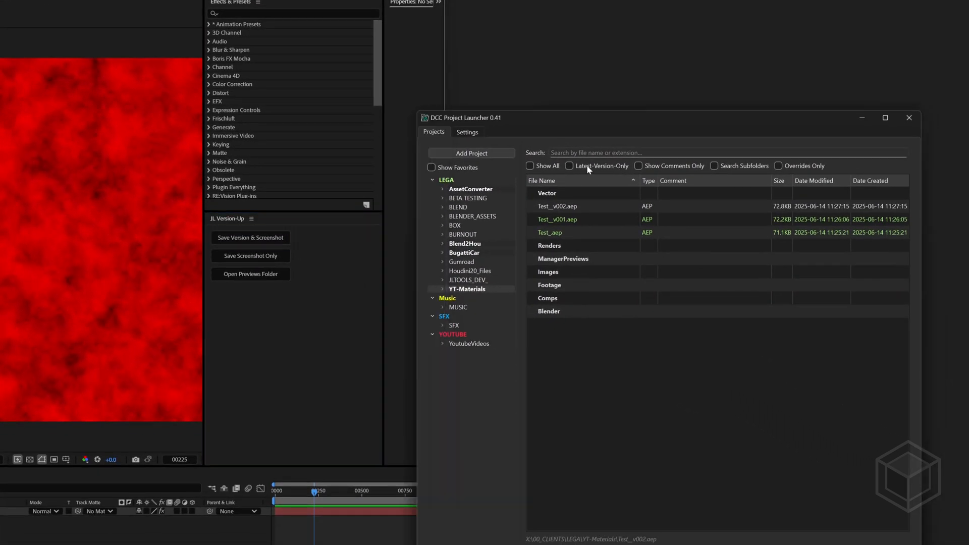
pyautogui.moveTo(563, 212)
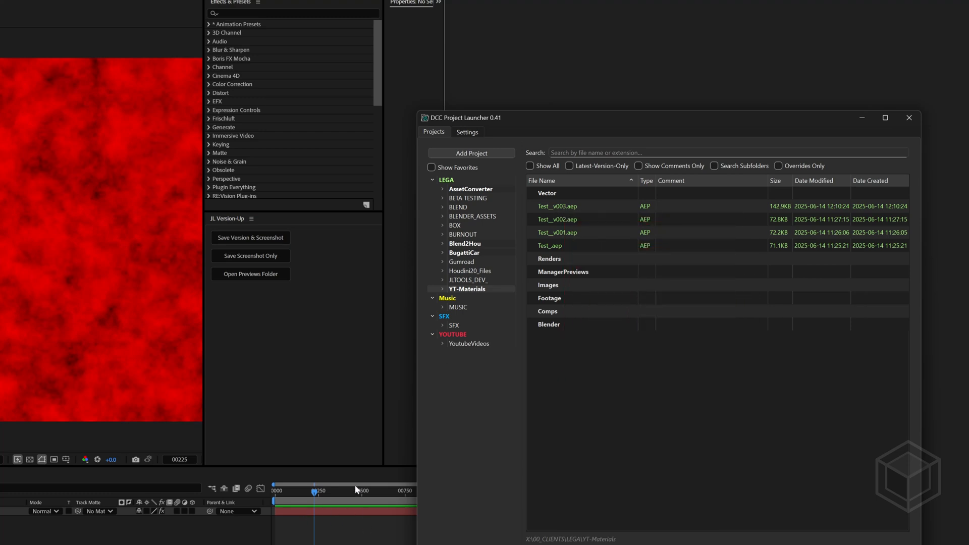
# Move the current time to frame 388 and change the Tint effect's Map White To color to blue
pyautogui.moveTo(356, 490)
pyautogui.mouseDown()
pyautogui.moveTo(334, 500)
pyautogui.moveTo(342, 497)
pyautogui.mouseUp()
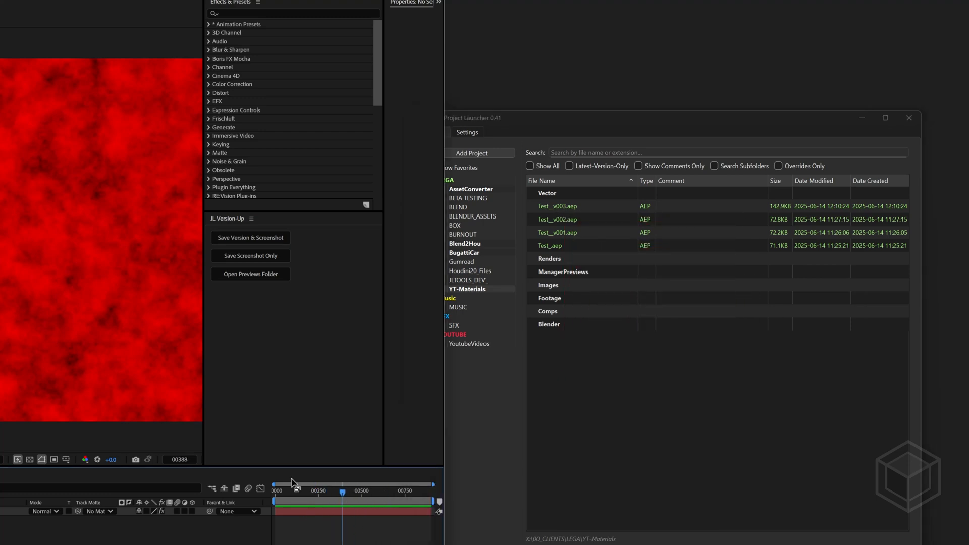
pyautogui.click(16, 179)
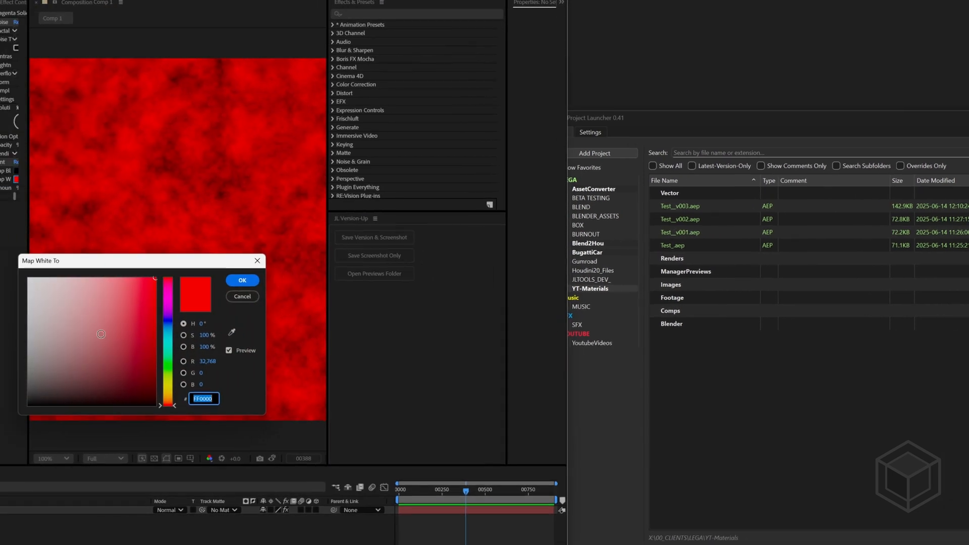
pyautogui.moveTo(185, 313); pyautogui.dragTo(185, 333)
pyautogui.click(260, 280)
# Save only a new screenshot for the current version and check the Test__v003.aep thumbnail in the launcher
pyautogui.moveTo(747, 211)
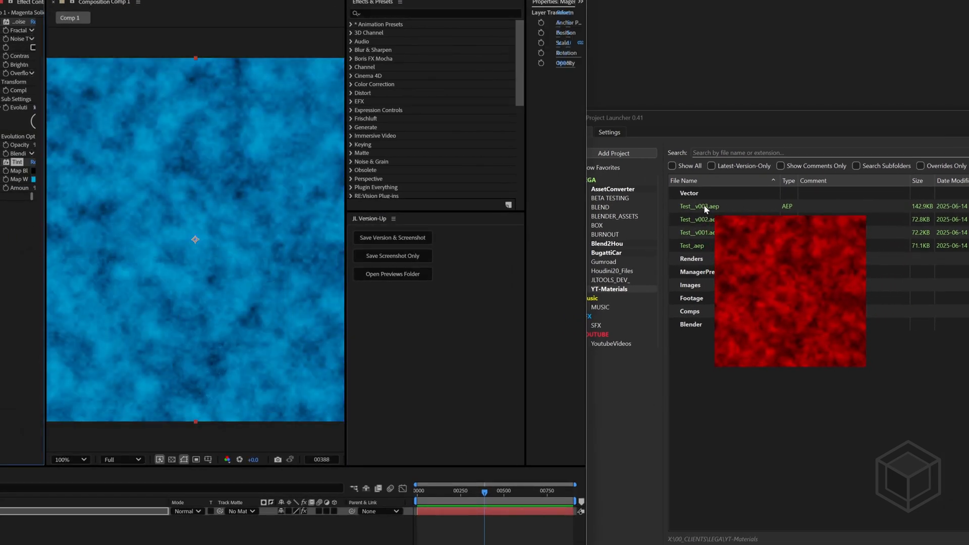
pyautogui.click(372, 260)
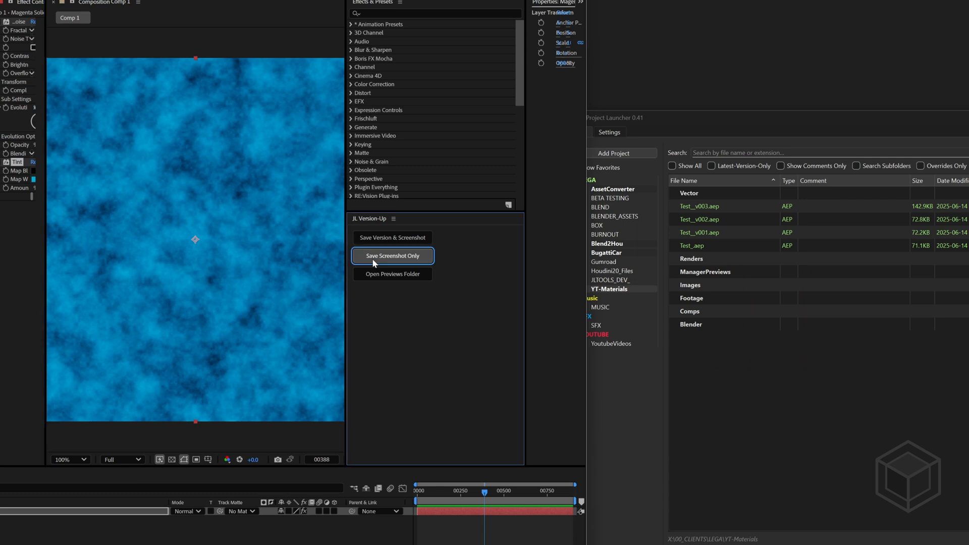
pyautogui.moveTo(739, 205)
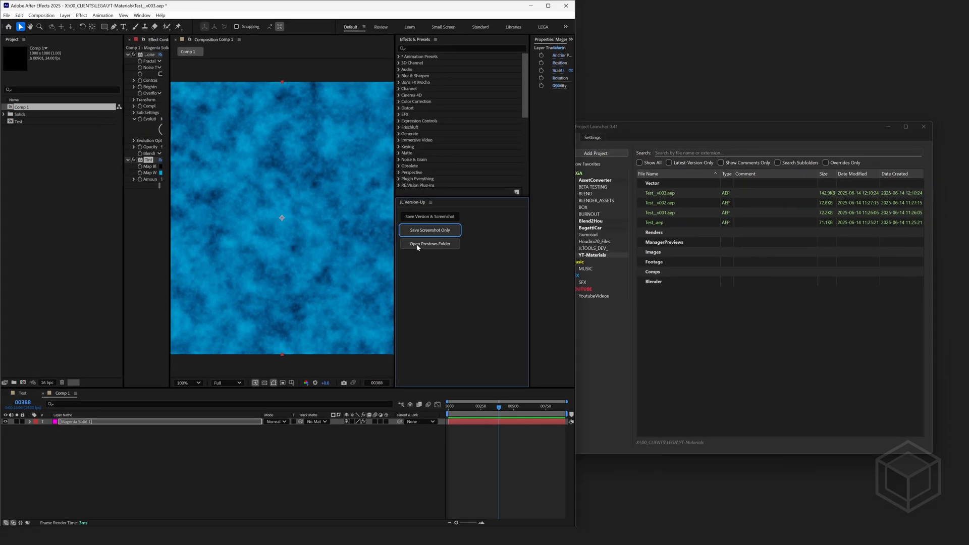
# Open the previews folder, preview Test__v003.png, and close the folder
pyautogui.click(377, 278)
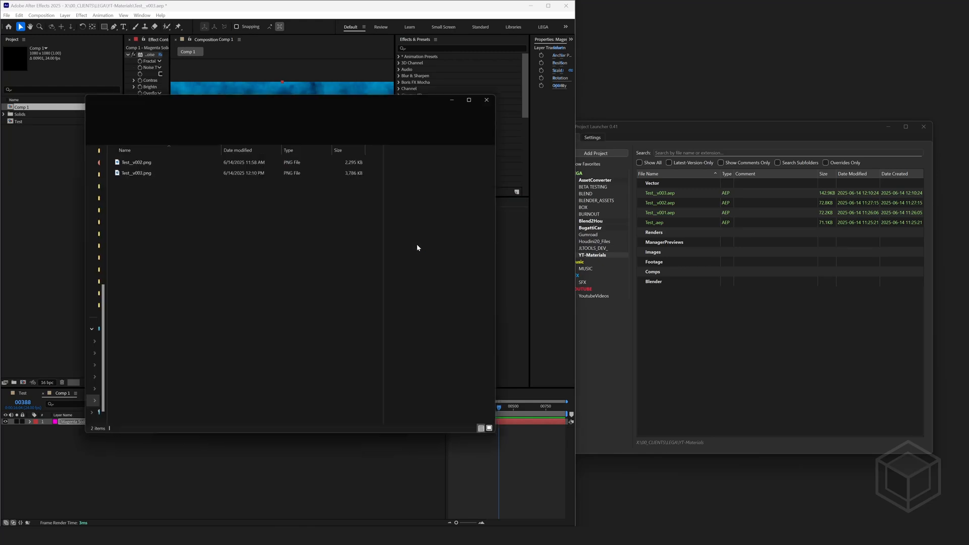
pyautogui.click(142, 172)
pyautogui.press('space')
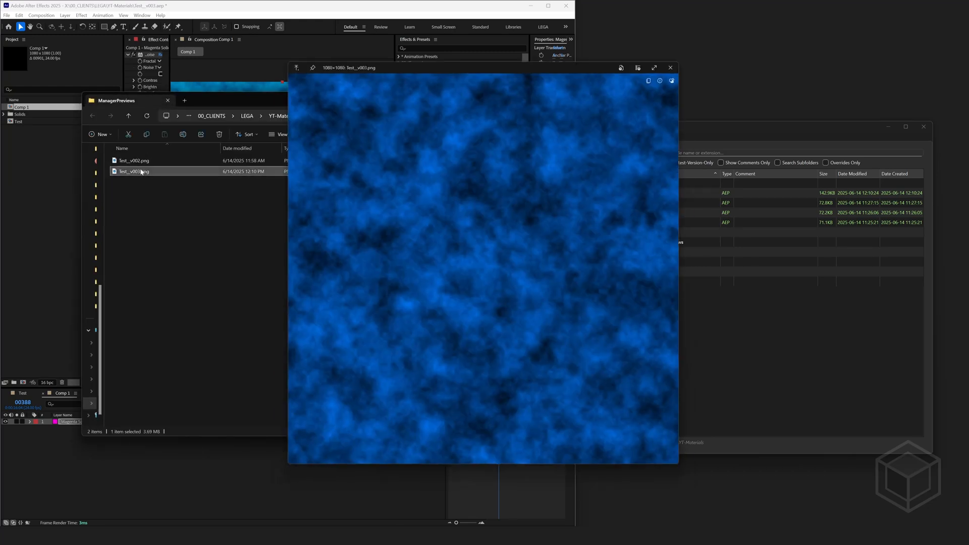
pyautogui.press('space')
pyautogui.click(490, 97)
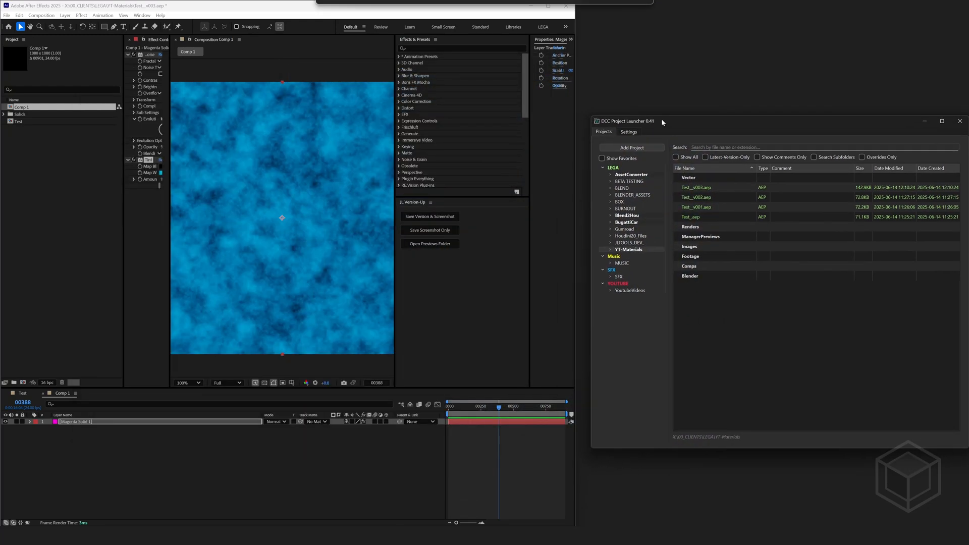
# Minimize After Effects and open Suz_v001.blend in Blender from the YT-Materials project's Blender folder
pyautogui.moveTo(661, 119); pyautogui.dragTo(652, 120)
pyautogui.click(530, 6)
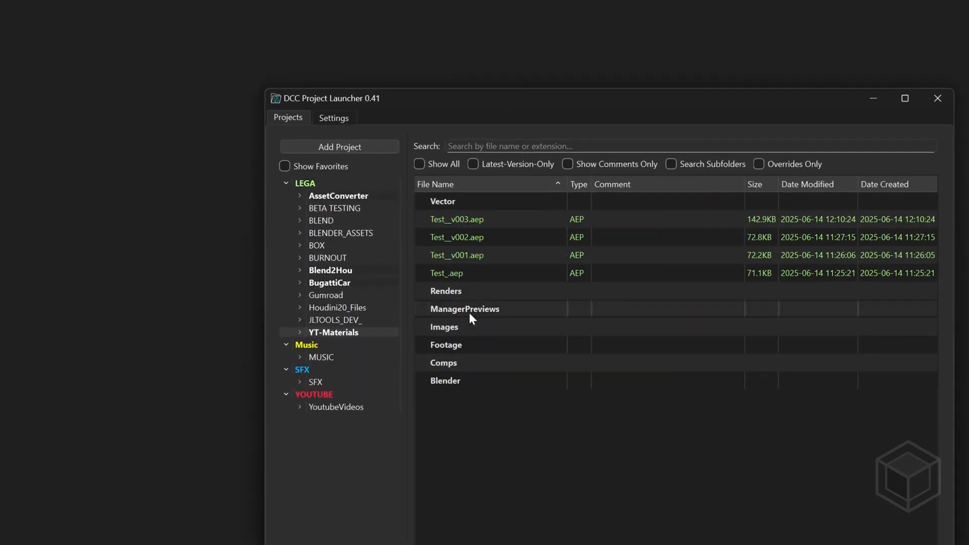
pyautogui.doubleClick(446, 382)
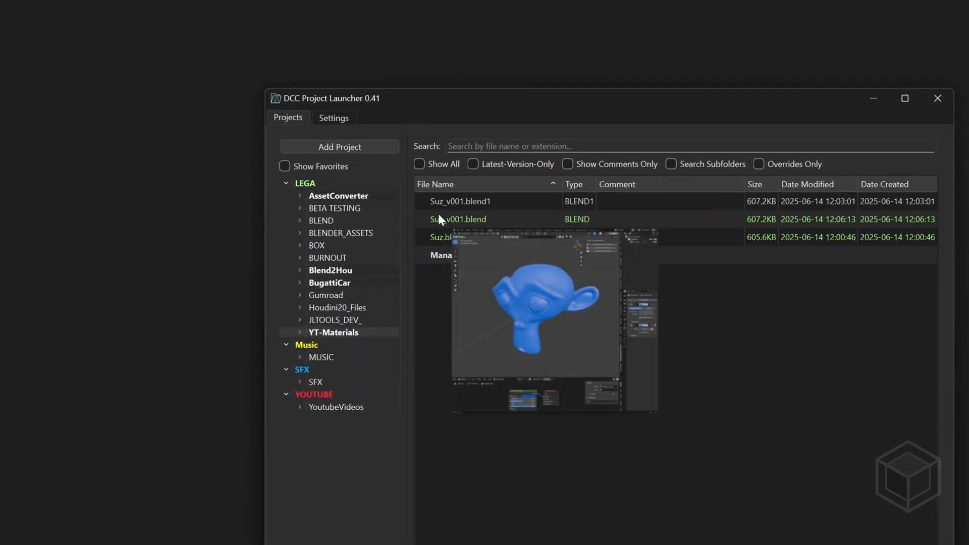
pyautogui.moveTo(453, 217)
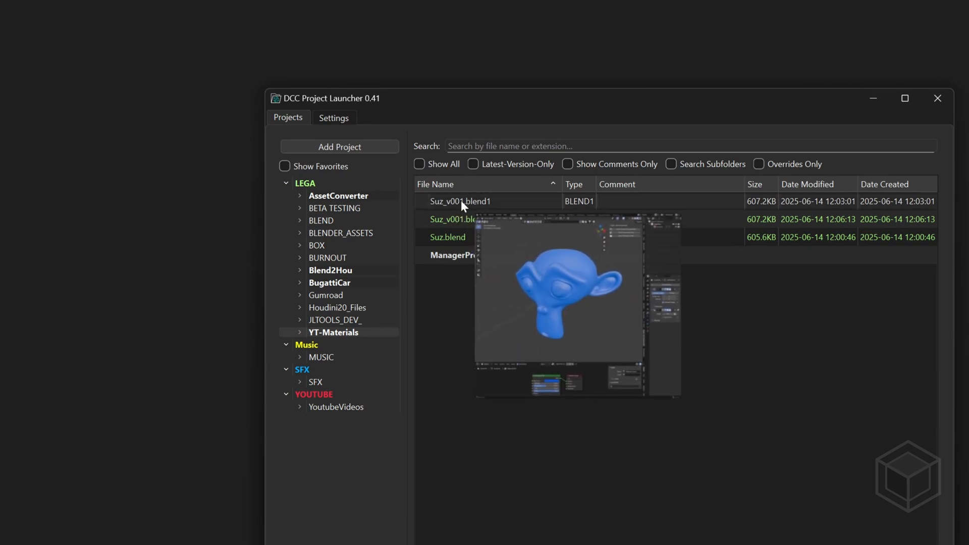
pyautogui.doubleClick(461, 219)
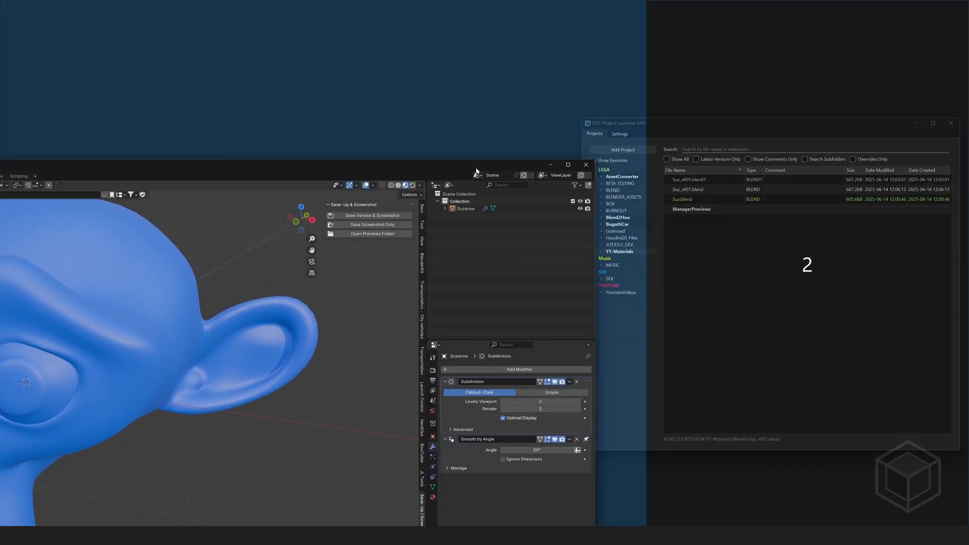
# View the Add-ons section of Blender's preferences and close it
pyautogui.moveTo(475, 169); pyautogui.dragTo(456, 183)
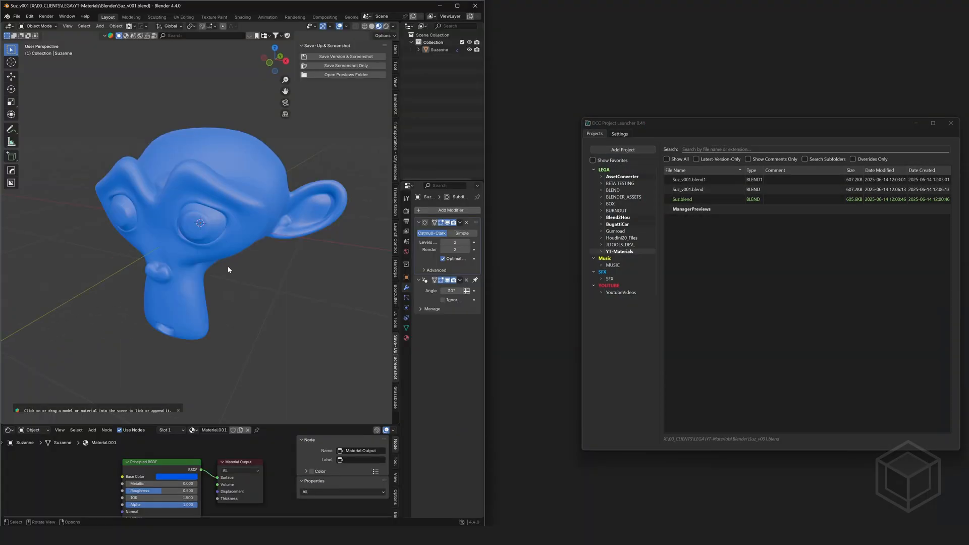
pyautogui.moveTo(228, 265)
pyautogui.mouseDown()
pyautogui.moveTo(275, 256)
pyautogui.moveTo(244, 265)
pyautogui.moveTo(234, 255)
pyautogui.mouseUp()
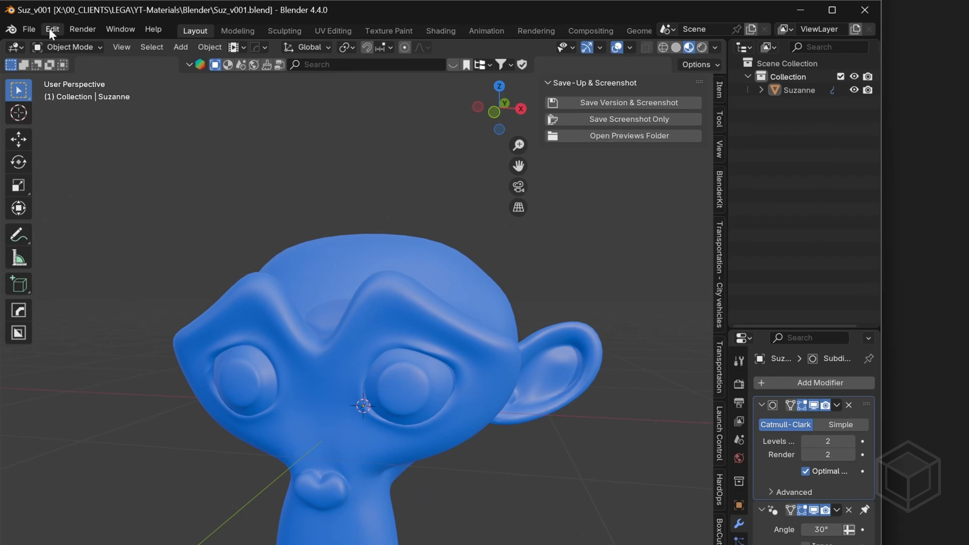
pyautogui.click(50, 29)
pyautogui.click(78, 200)
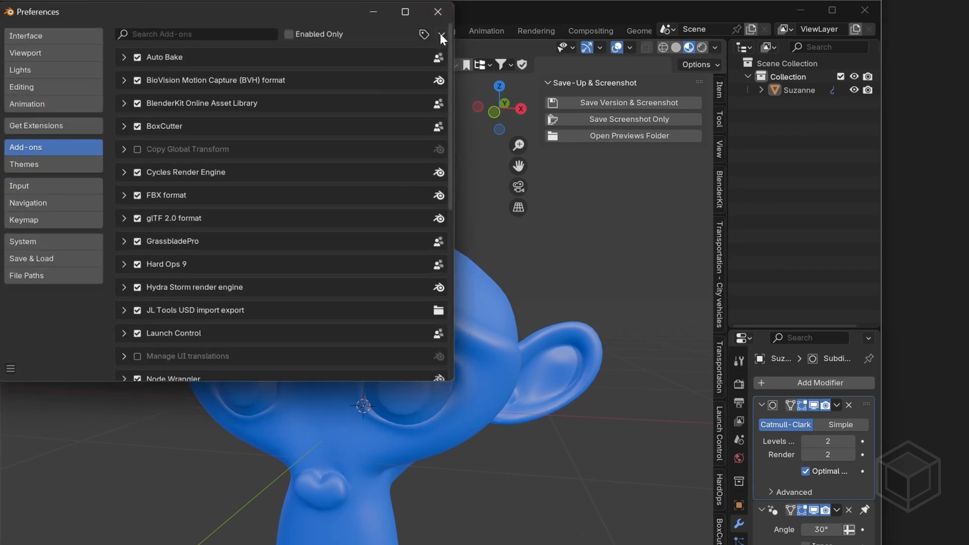
pyautogui.click(438, 12)
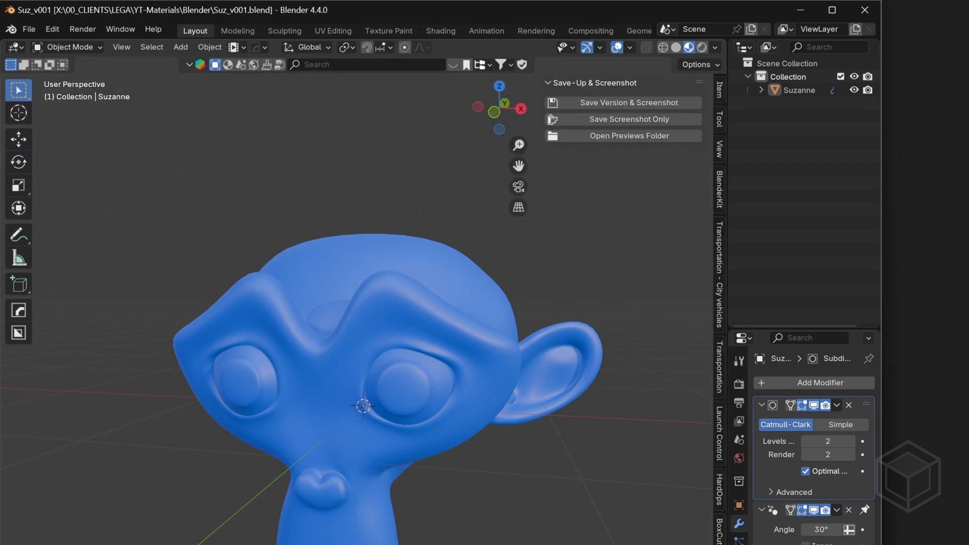
# Toggle the 3D viewport's sidebar to locate the Save-Up & Screenshot panel
pyautogui.press('n')
pyautogui.press('n')
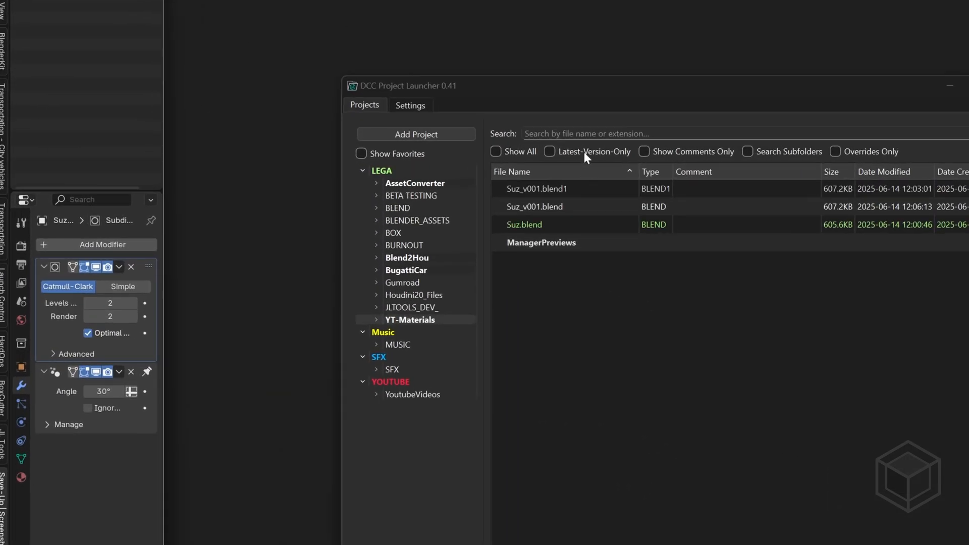
# Change the base color of Suzanne's material to red and check the Suz_v002.blend thumbnail in the launcher
pyautogui.moveTo(537, 198)
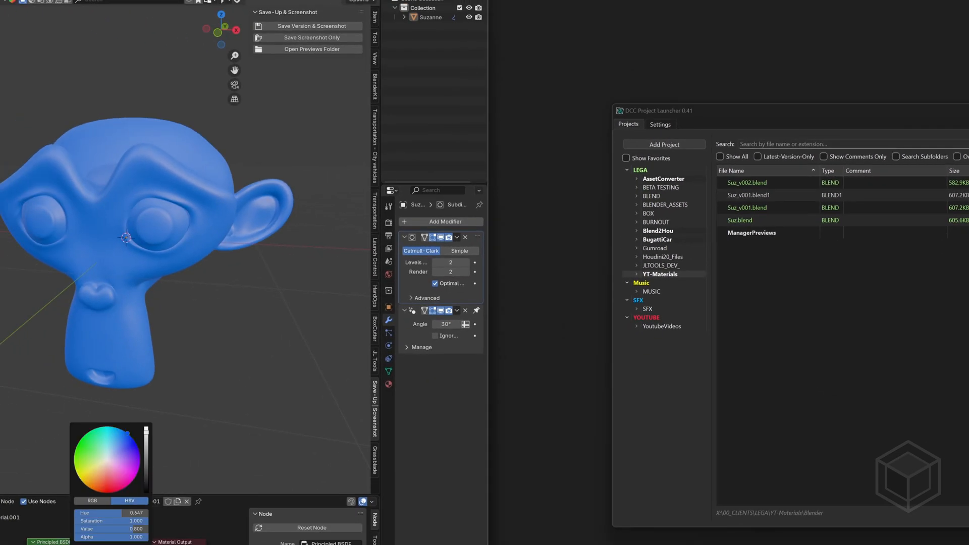
pyautogui.moveTo(127, 433); pyautogui.dragTo(106, 492)
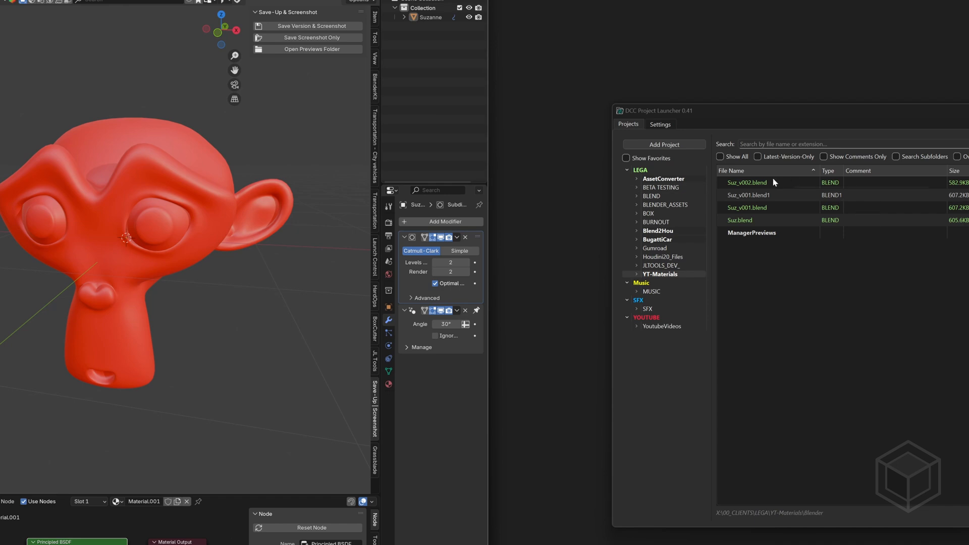
pyautogui.moveTo(773, 179)
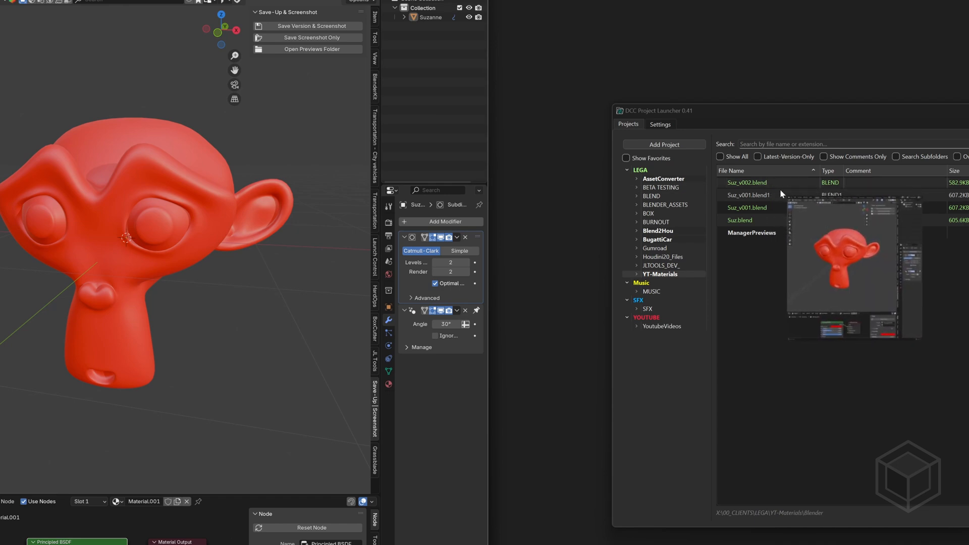
# Open the previews folder from Blender, compare the Suz_v001.png and Suz_v002.png previews, and close the folder
pyautogui.click(312, 49)
pyautogui.click(55, 159)
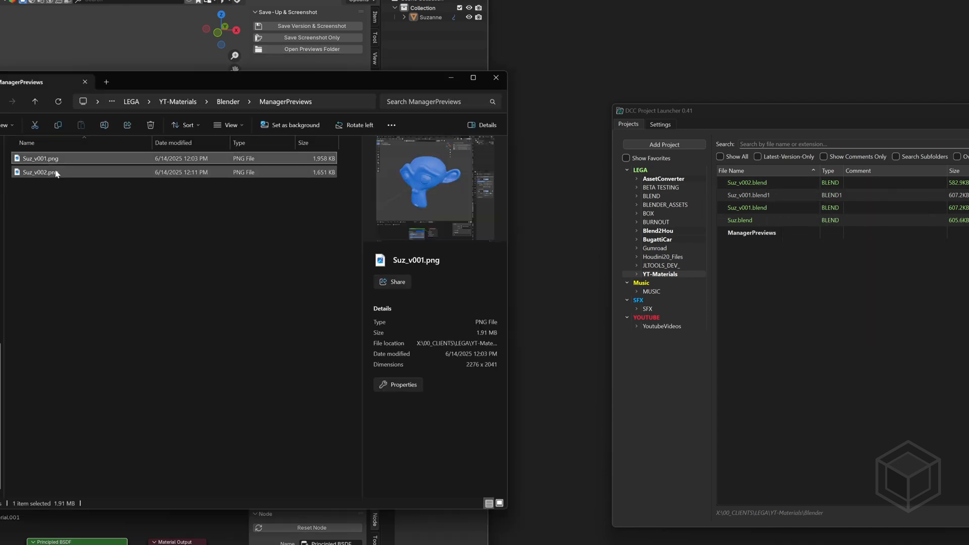
pyautogui.click(56, 174)
pyautogui.click(55, 160)
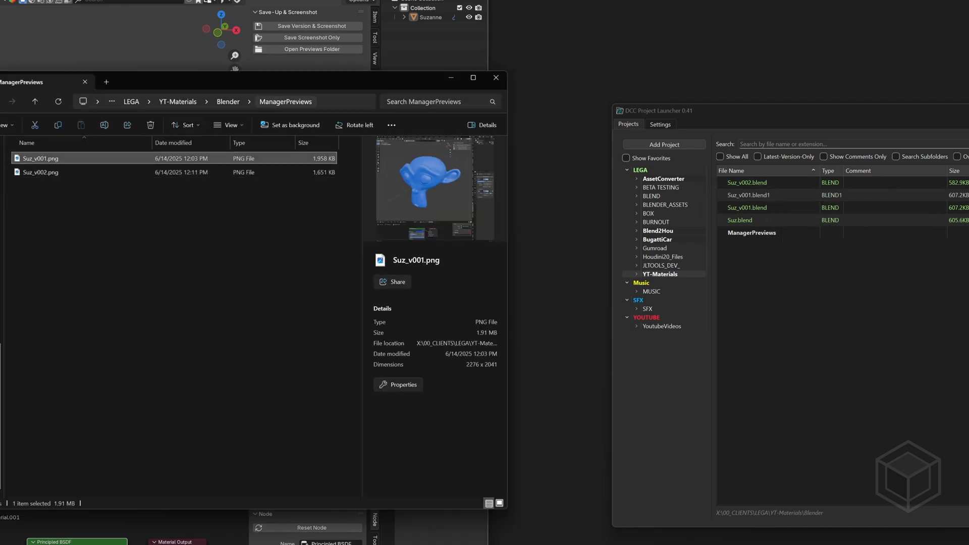
pyautogui.click(496, 78)
# Widen the DCC Project Launcher window so it reaches almost to the edge of the Blender window
pyautogui.moveTo(612, 129); pyautogui.dragTo(504, 135)
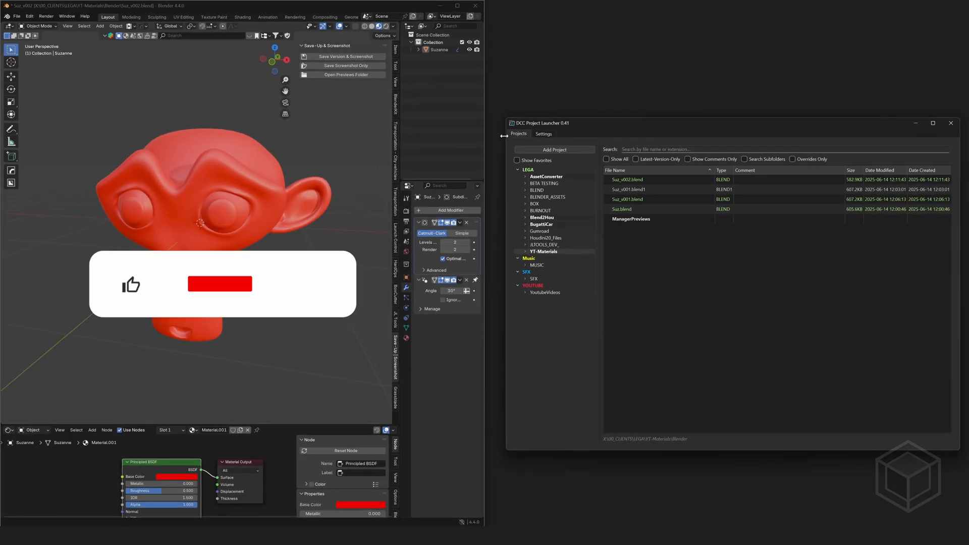